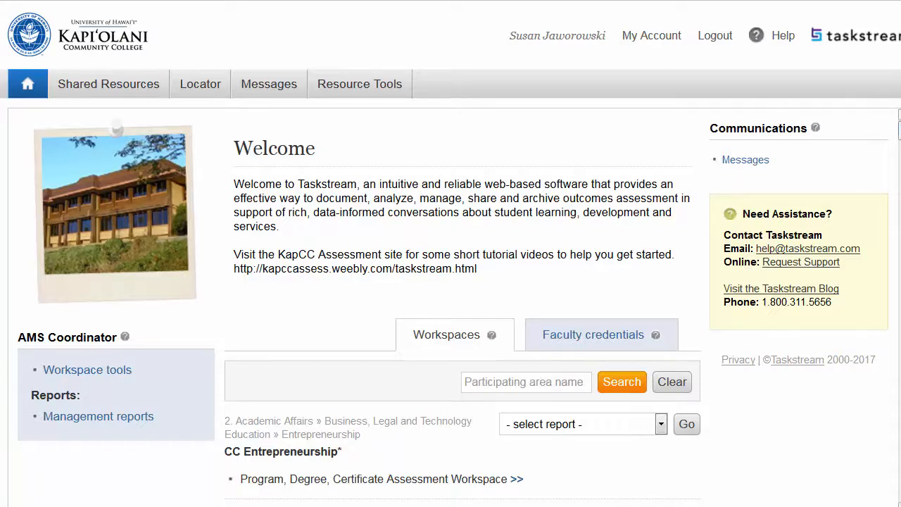
Step: Open the 2017-2018 Assessment Plan in the LAW 136 Tort and Insurance Law course assessment workspace
drag(900, 130, 900, 430)
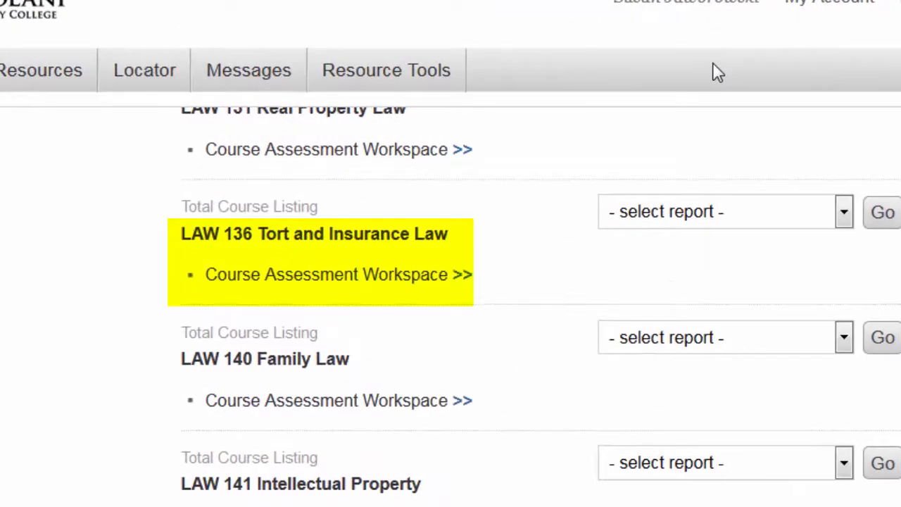
click(402, 278)
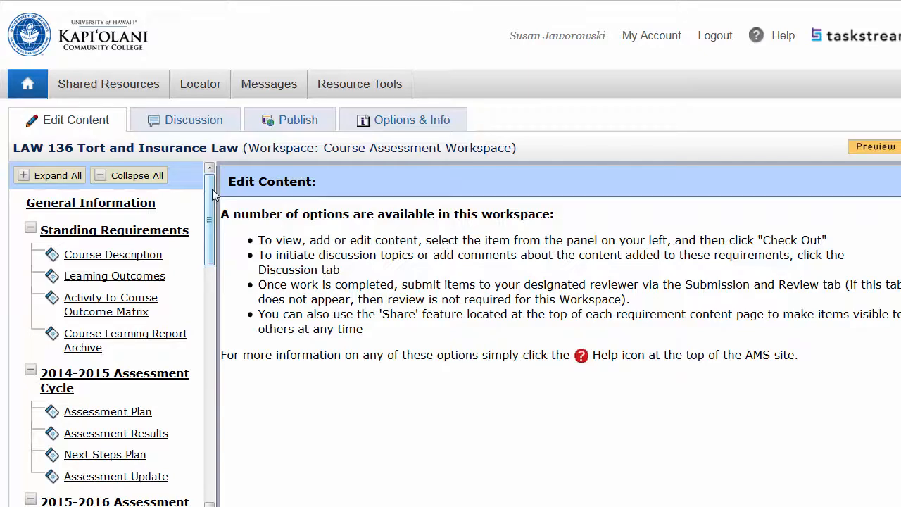
drag(214, 192, 246, 363)
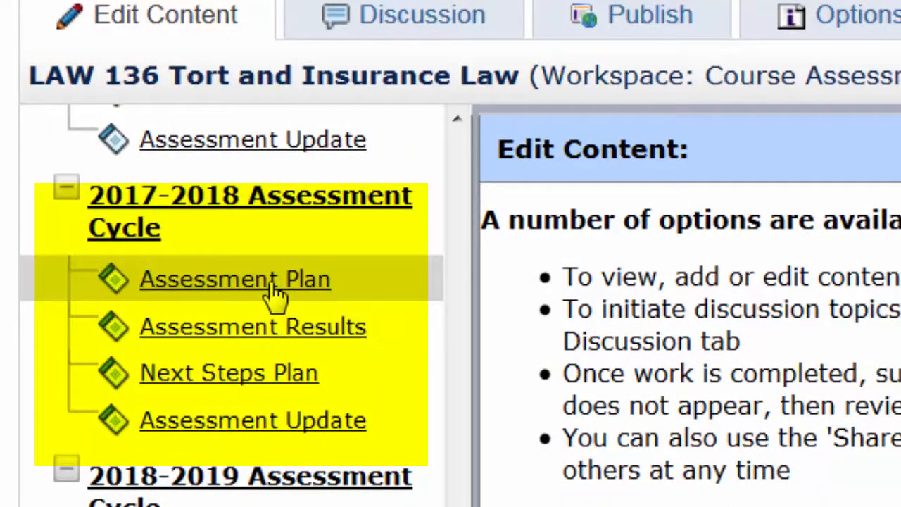
click(276, 285)
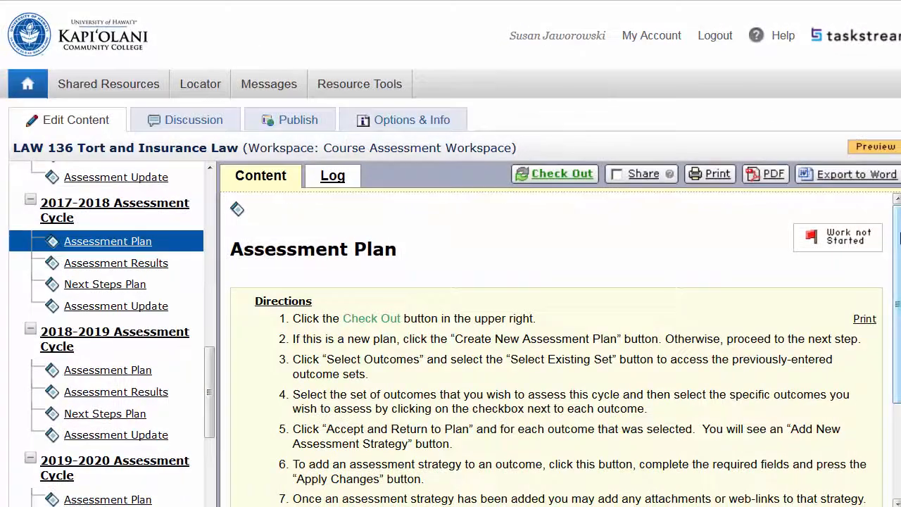
Step: Check out the 2017-2018 Assessment Plan and create a new assessment plan in it
scroll(900, 238, down, 4)
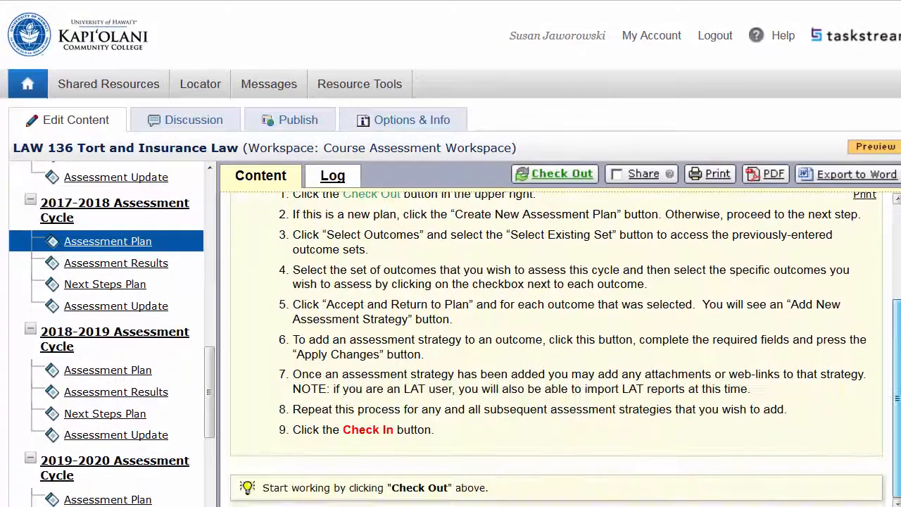
scroll(900, 238, up, 4)
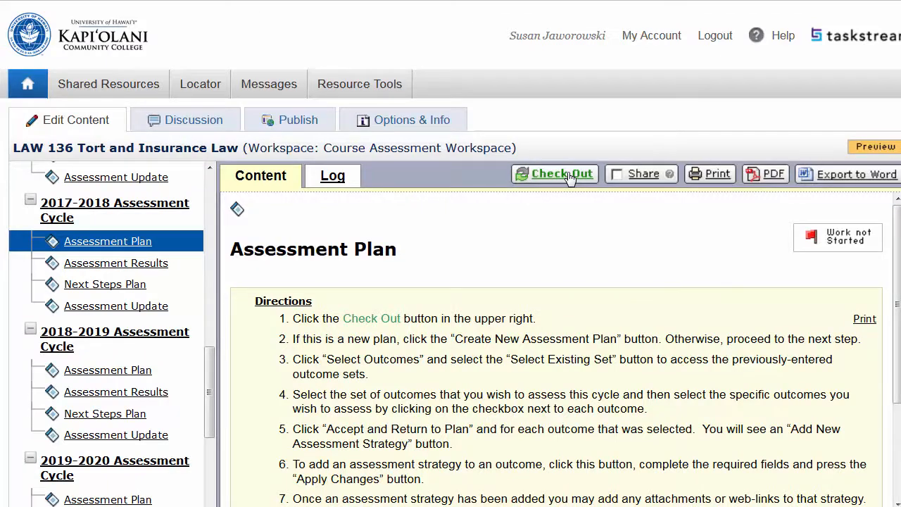
click(569, 176)
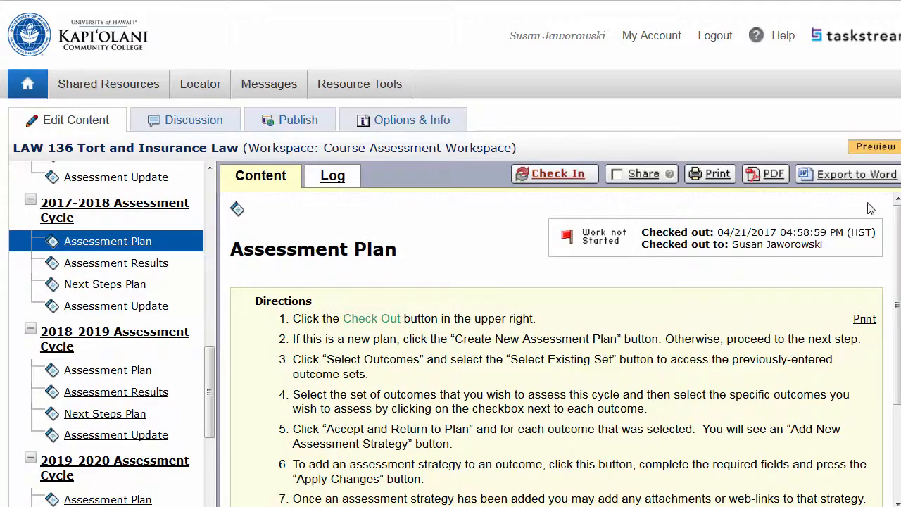
scroll(833, 435, down, 3)
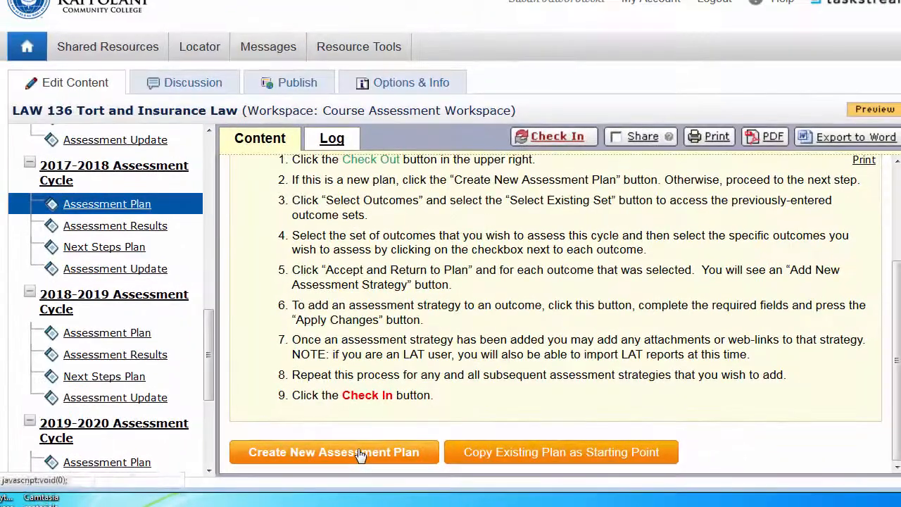
click(303, 414)
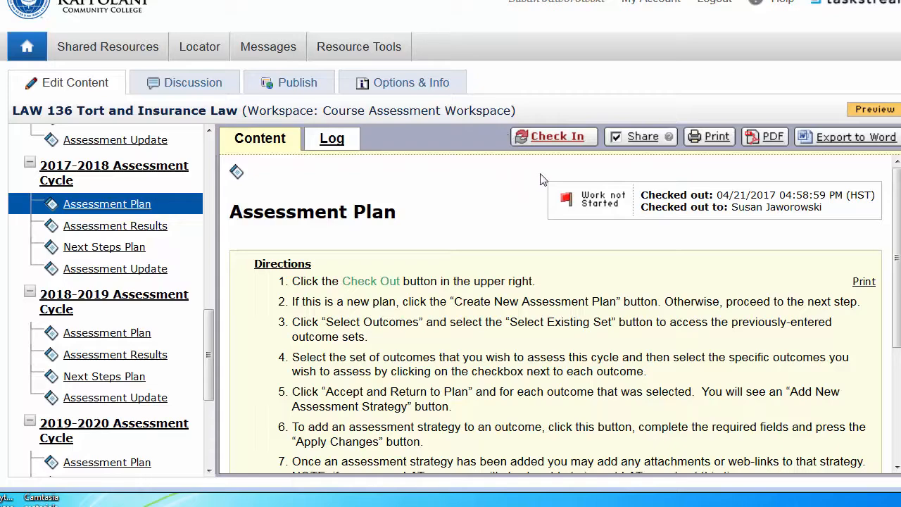
Step: Attach the existing LAW 136 Tort and Insurance Law Outcome Set to the assessment plan
scroll(498, 205, down, 5)
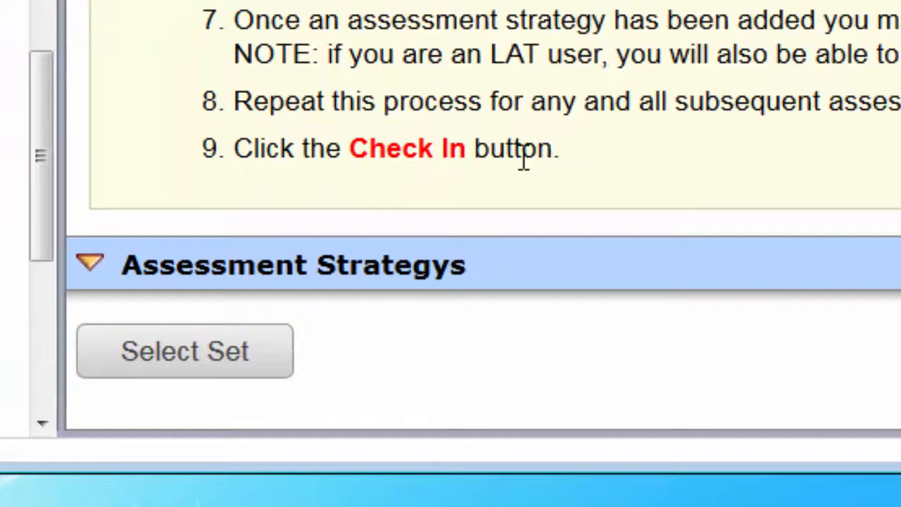
click(252, 359)
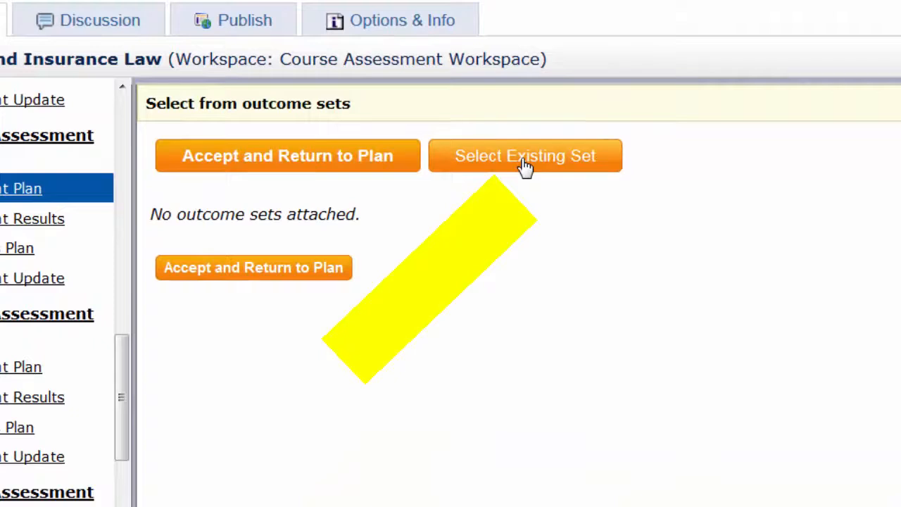
click(525, 156)
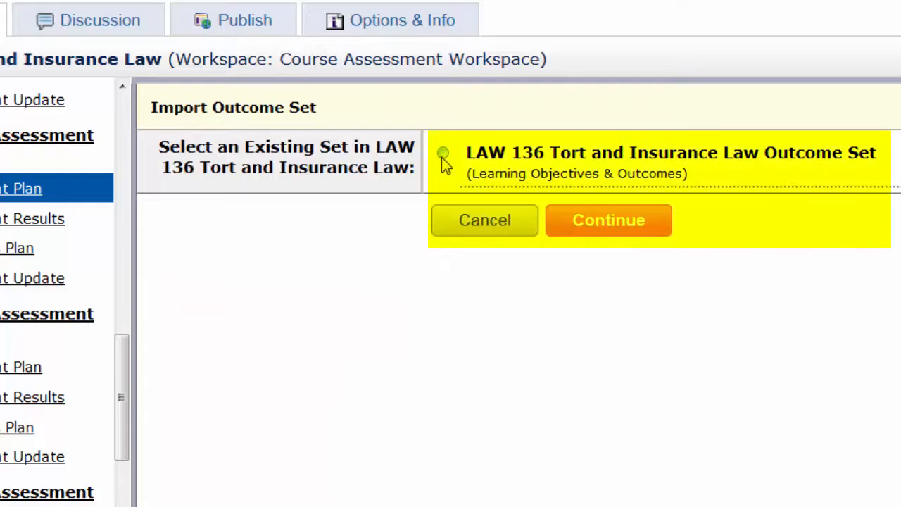
click(442, 154)
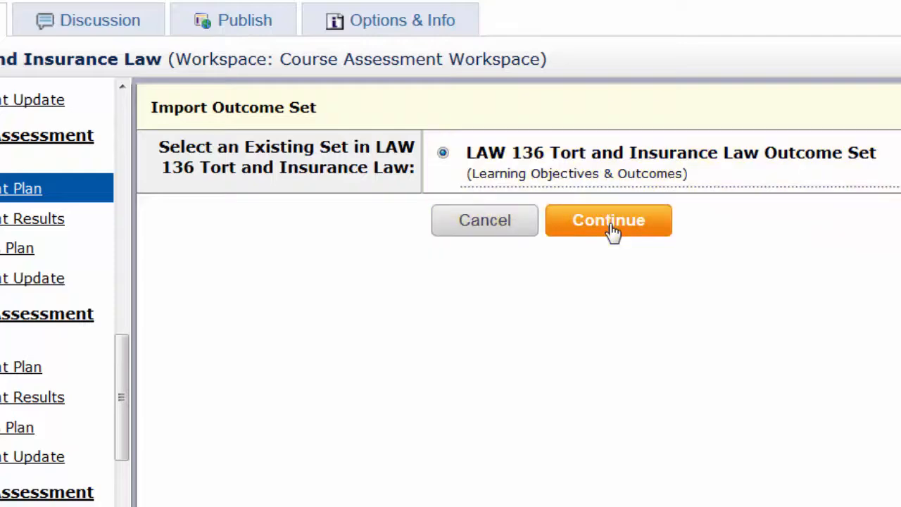
click(609, 220)
Step: Include the "Identity tort elements" outcome from the set and accept the selection into the plan
scroll(613, 229, down, 3)
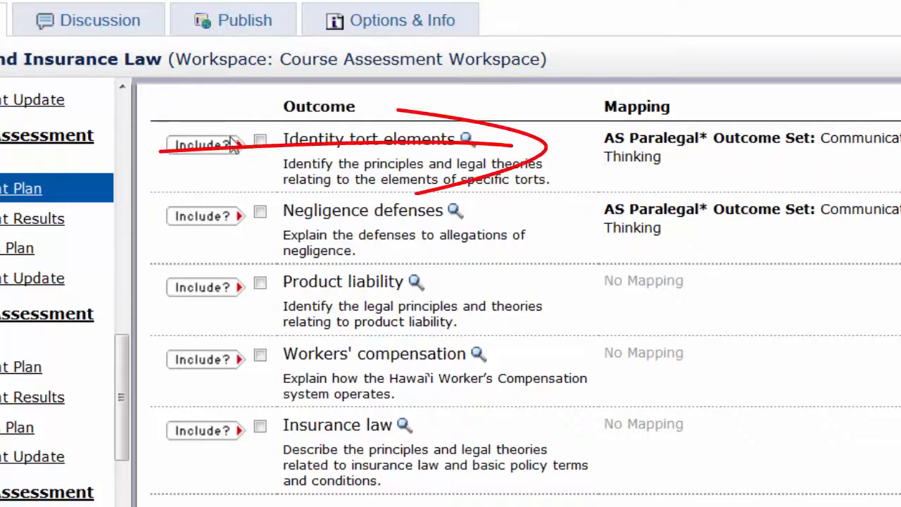
click(259, 143)
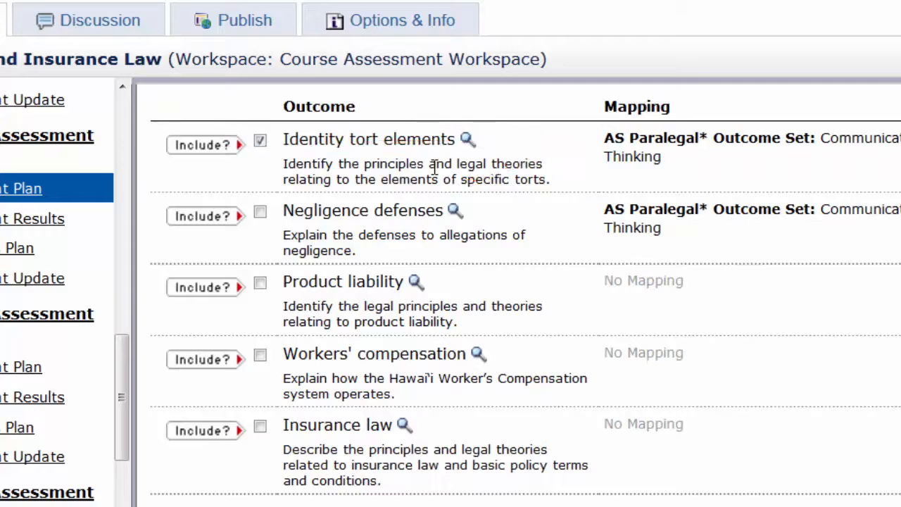
scroll(433, 167, down, 1)
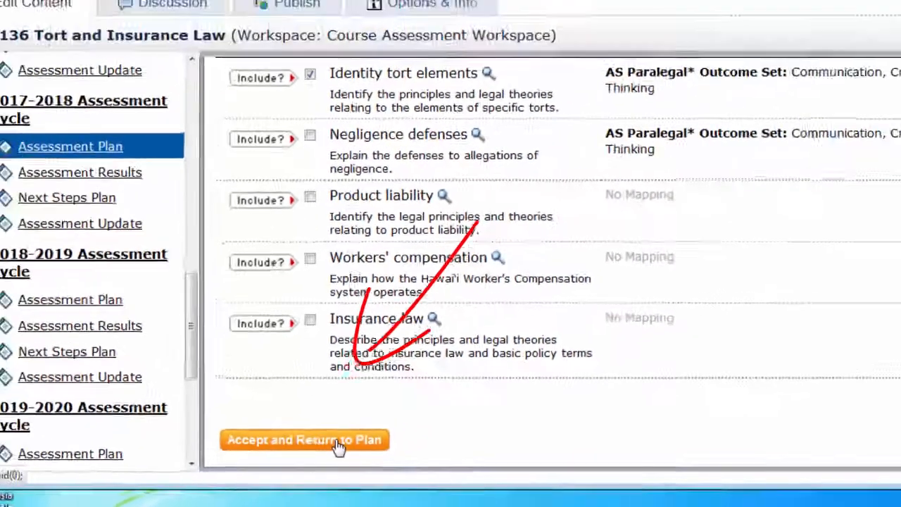
click(358, 416)
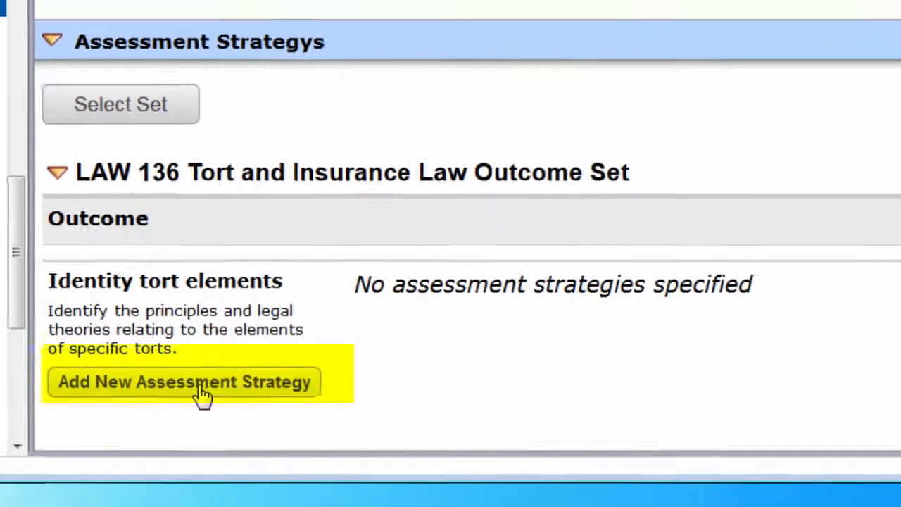
Step: Add a new assessment strategy to the "Identity tort elements" outcome, titled "Midterm" with the type "Direct - Exam"
click(218, 376)
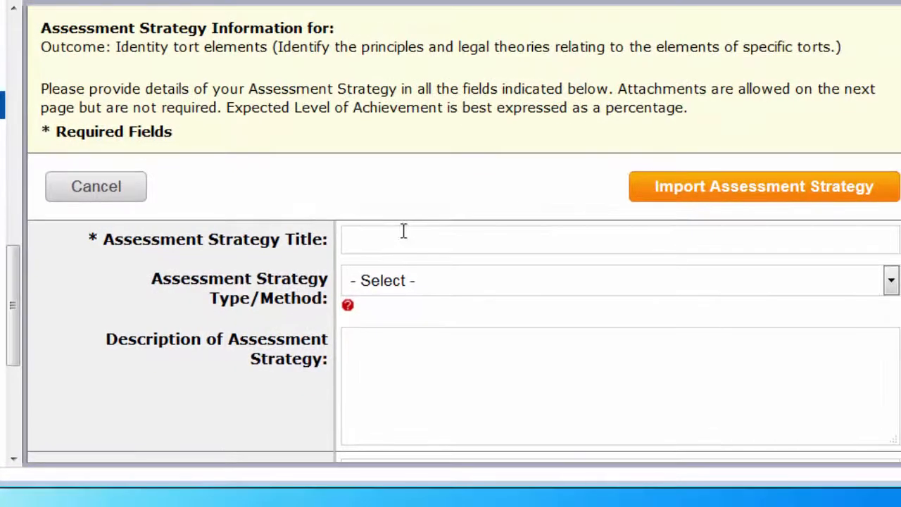
click(406, 233)
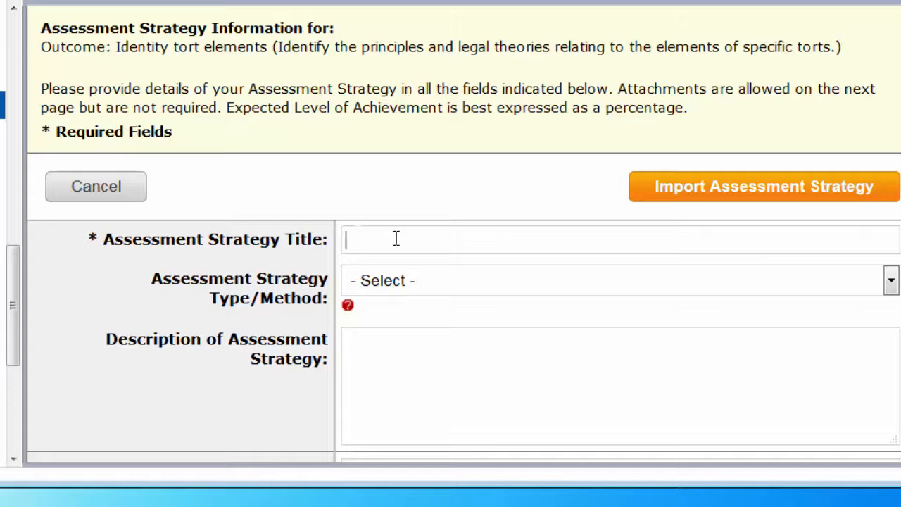
text(Midterm)
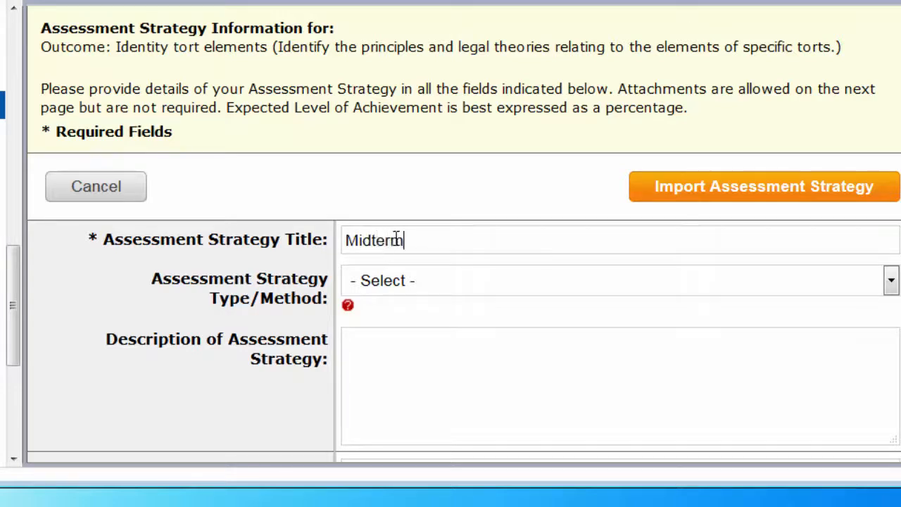
click(429, 280)
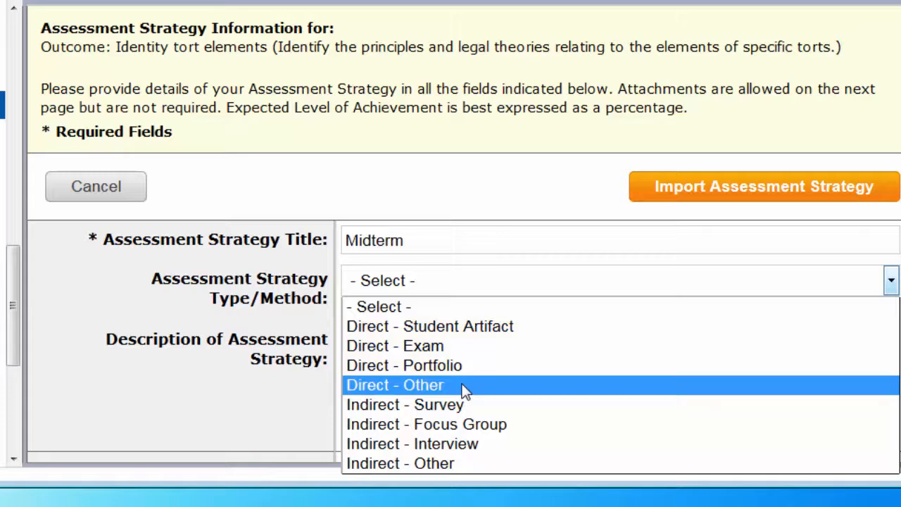
click(463, 346)
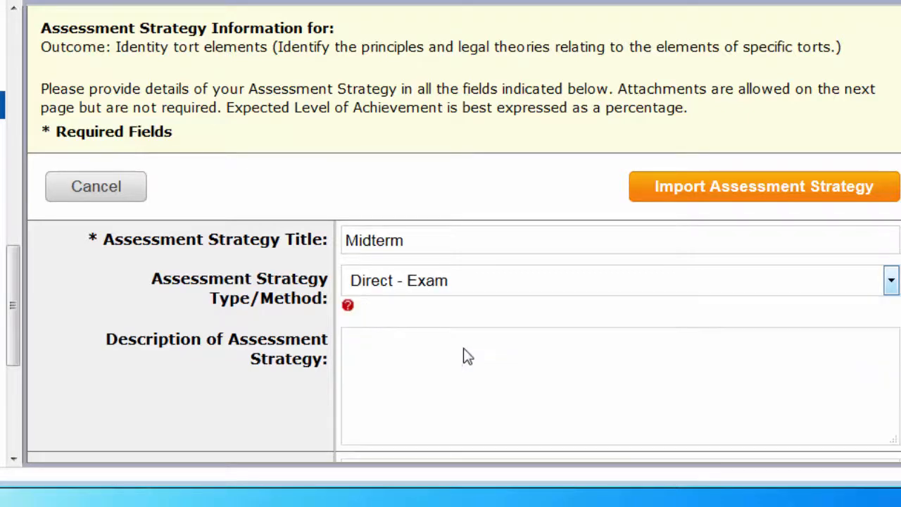
Step: Describe the strategy as "Midterm essay" and set its expected level of achievement to "70% of students will achieve 70% or higher"
click(425, 342)
text(Midterm essay)
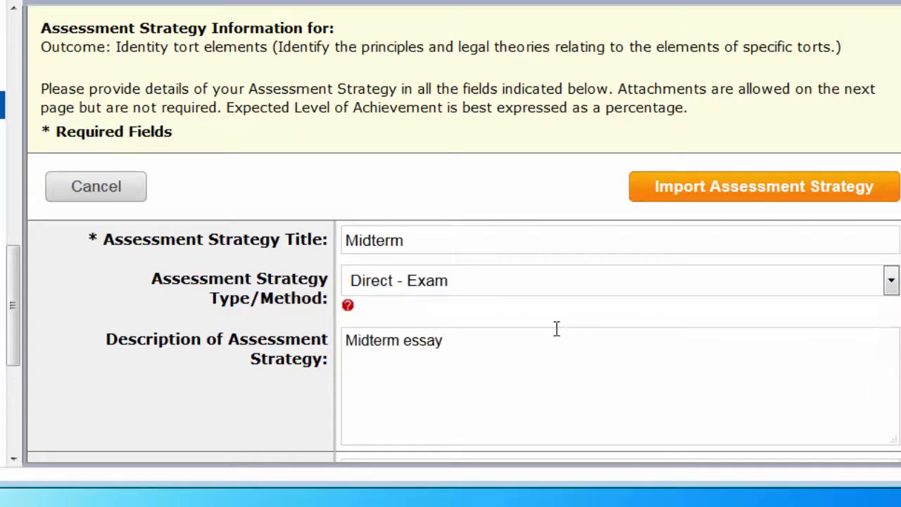
scroll(555, 329, down, 5)
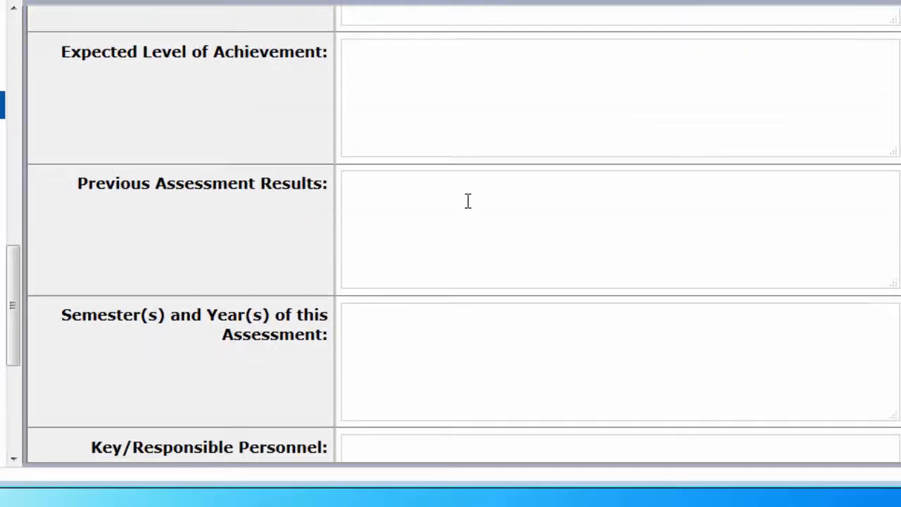
click(459, 111)
click(458, 111)
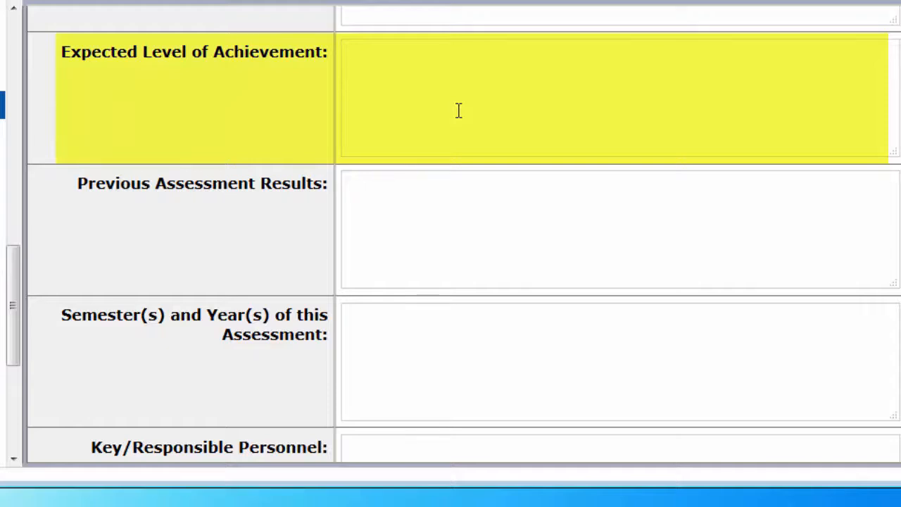
text(70% of students will achieve 70% or higher)
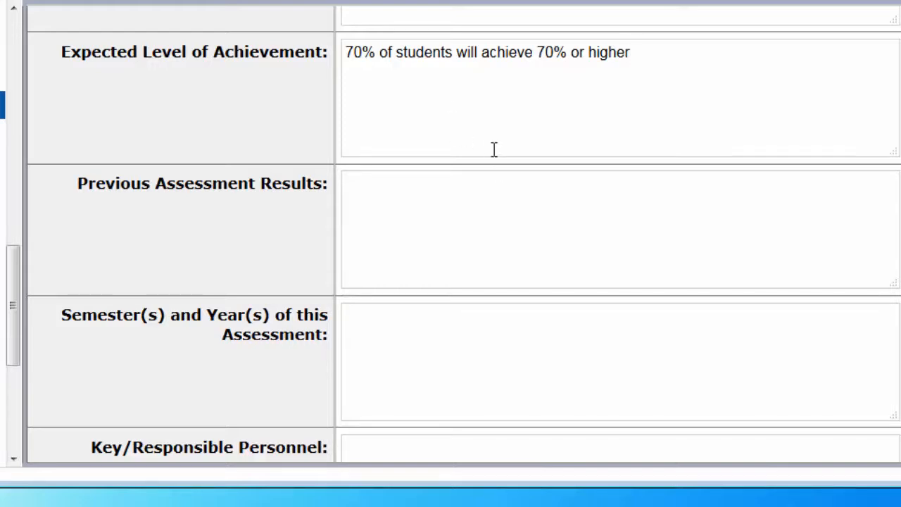
Step: Fill in previous results "100% of students achieved 82% averages; none was below 70%.", semester "Spring 2018" and the responsible person's name, and apply the changes
click(497, 197)
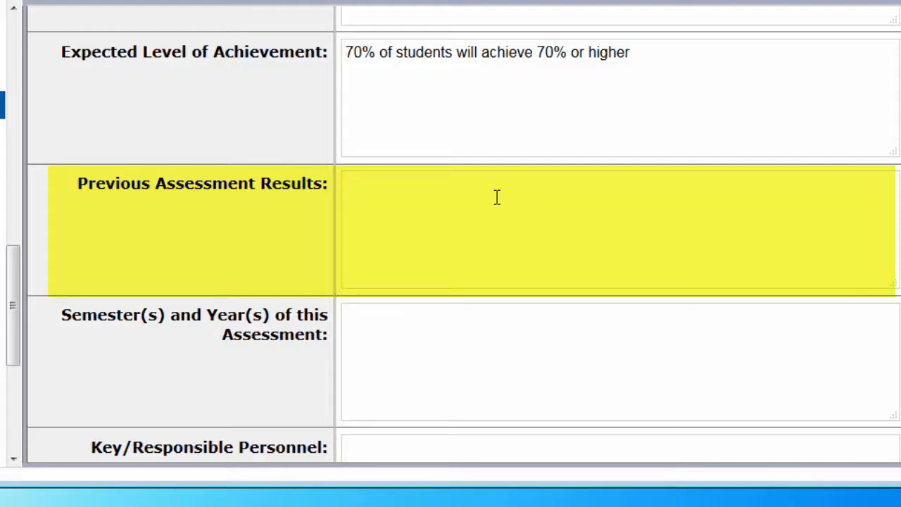
text(100% of students achieved 82% averages; none was below 70%)
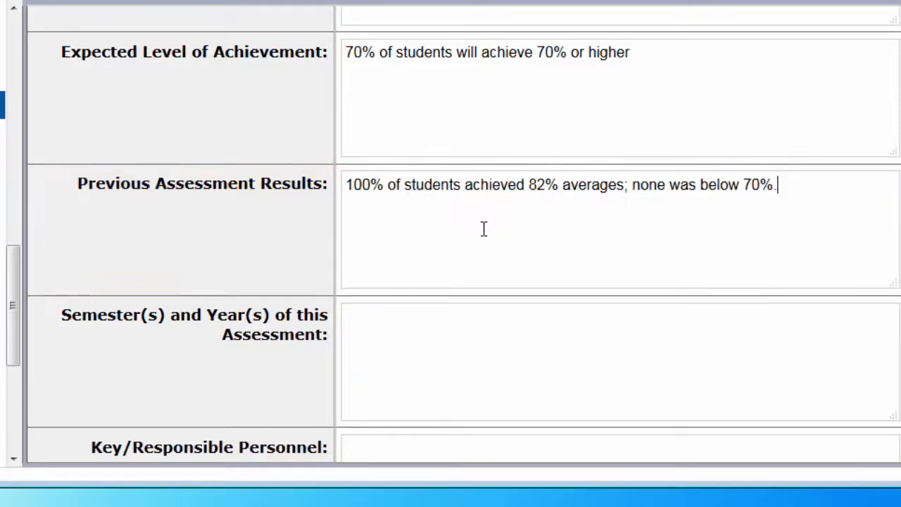
text(.)
scroll(483, 228, down, 3)
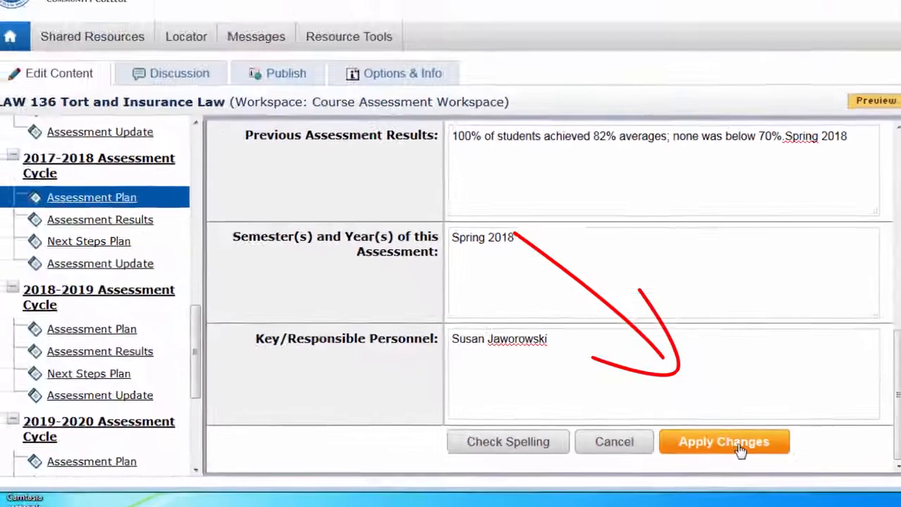
click(726, 437)
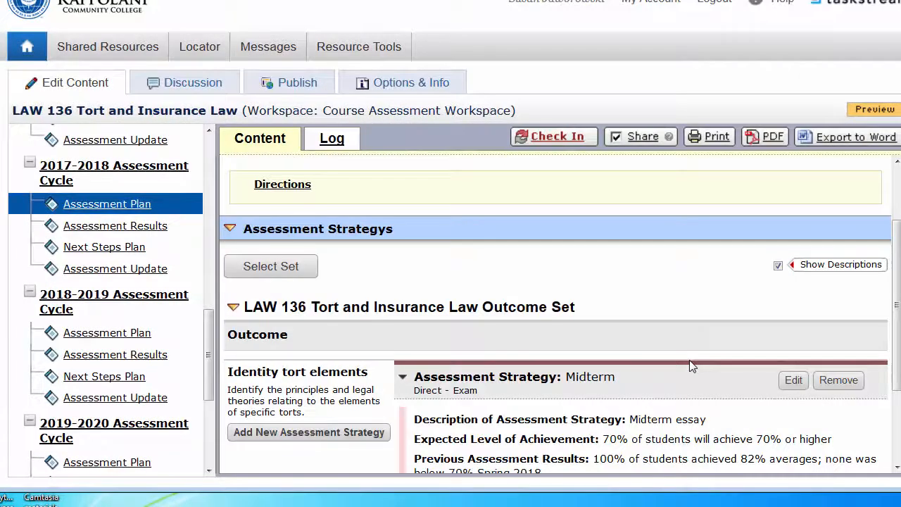
scroll(656, 323, down, 5)
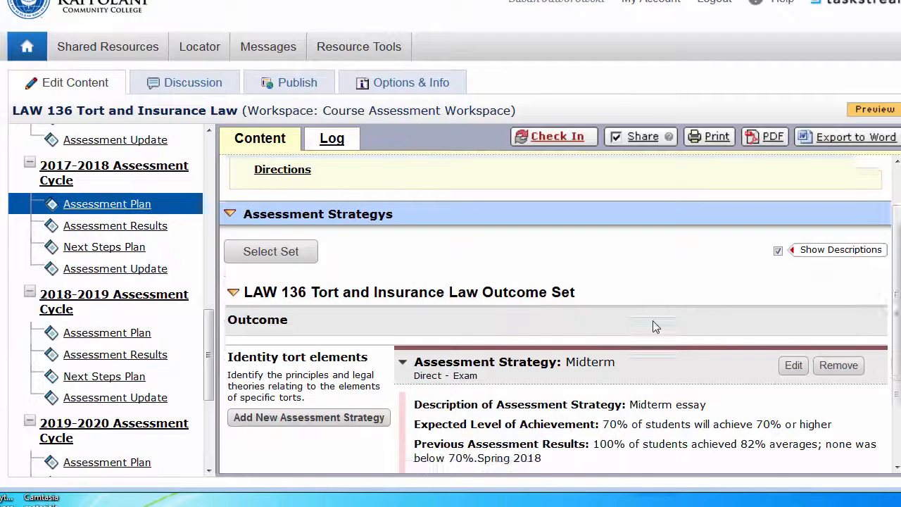